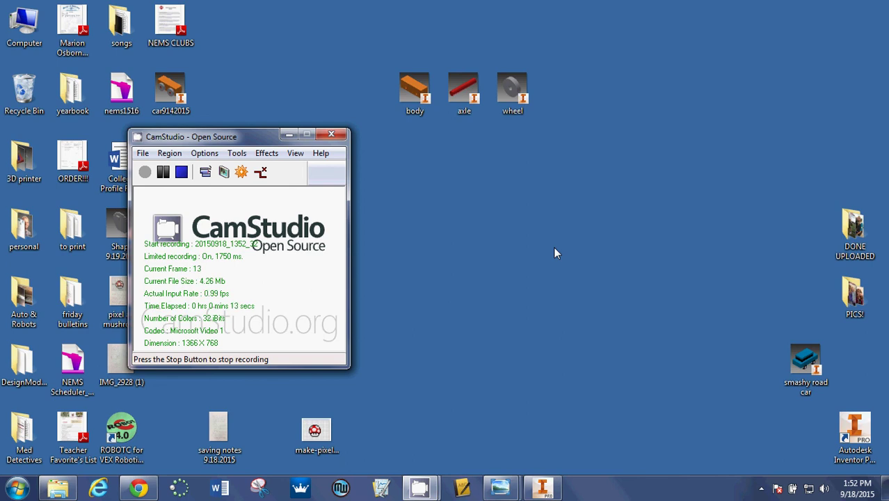
Bring Autodesk Inventor to the front from the taskbar.
click(540, 490)
Start a new part and sketch a 1.000 in circle at the origin on the XY plane.
click(235, 151)
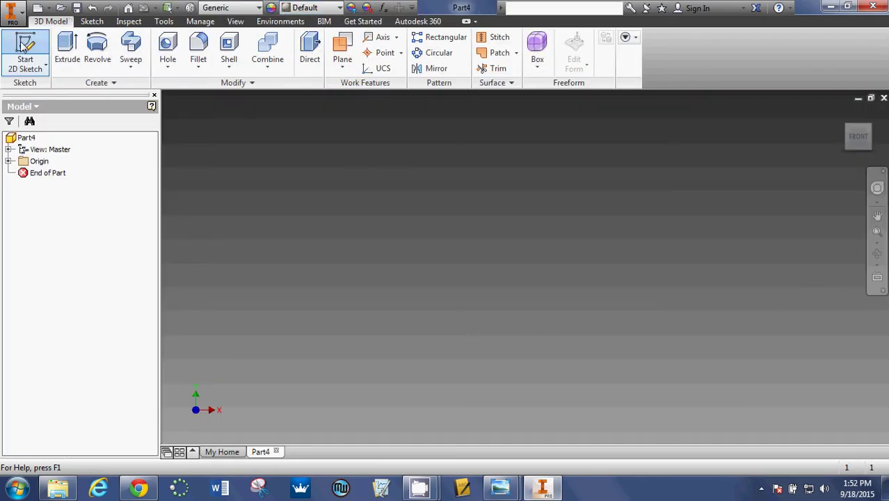
click(25, 44)
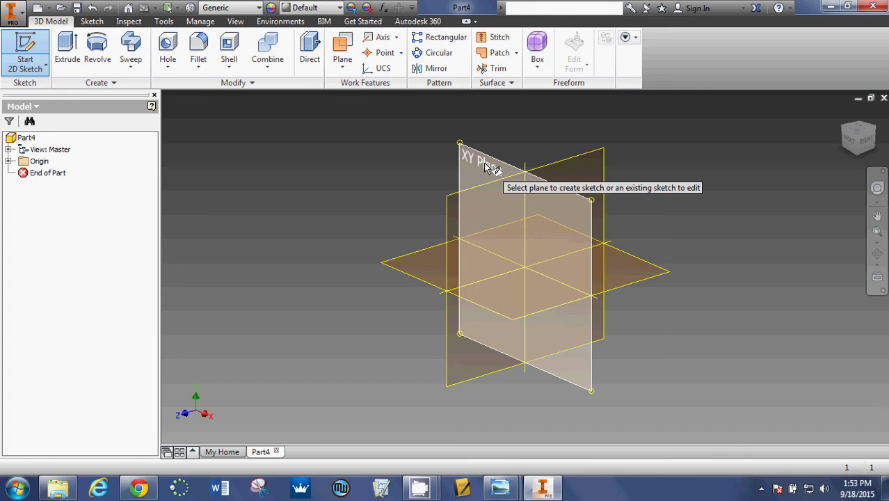
click(487, 167)
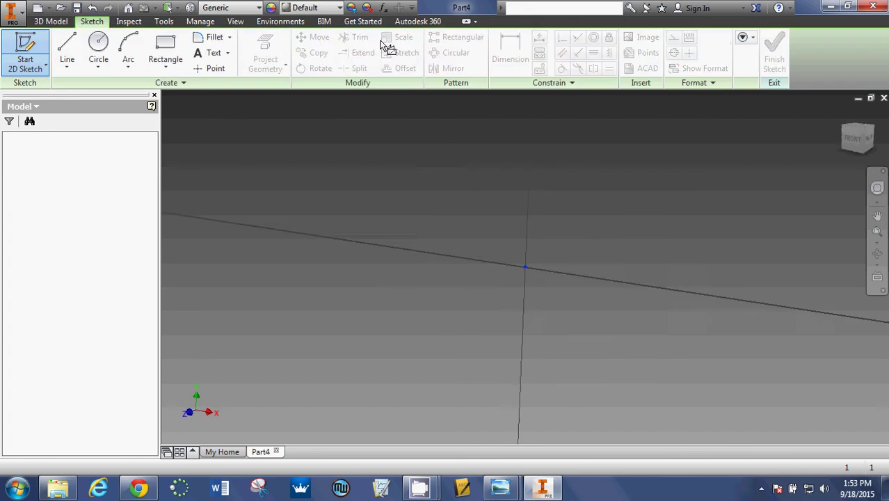
click(98, 49)
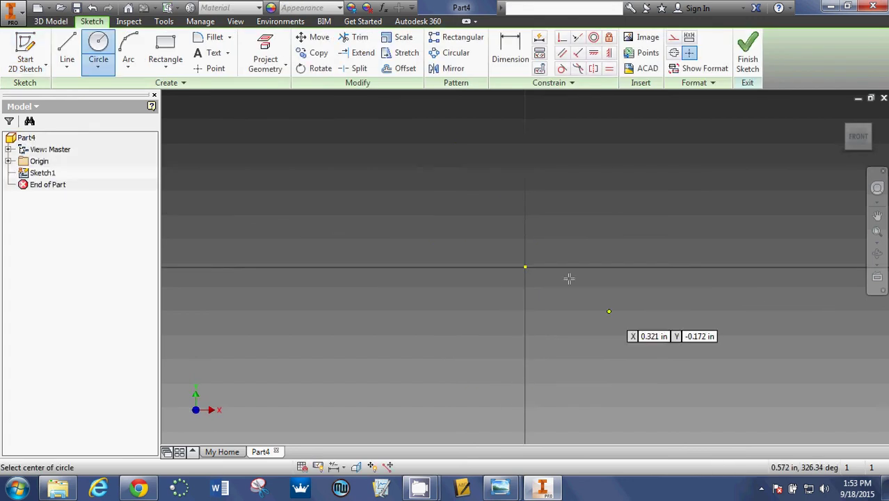
click(526, 267)
text(1)
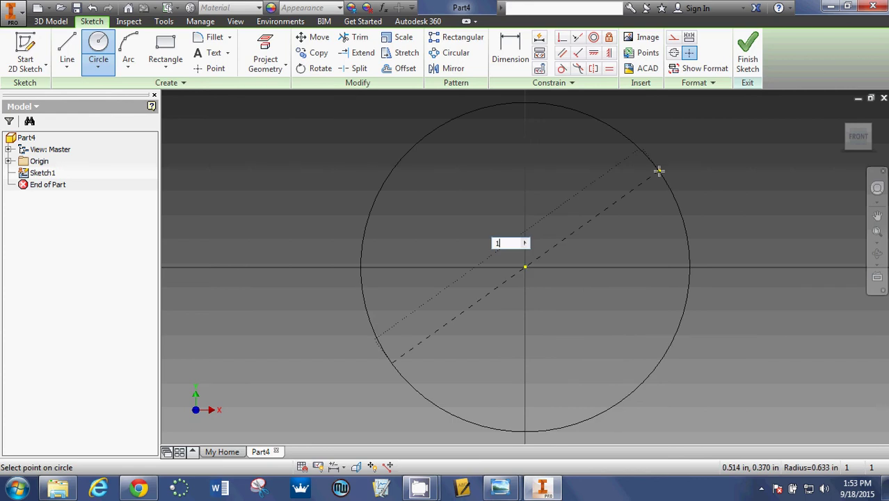
key(Return)
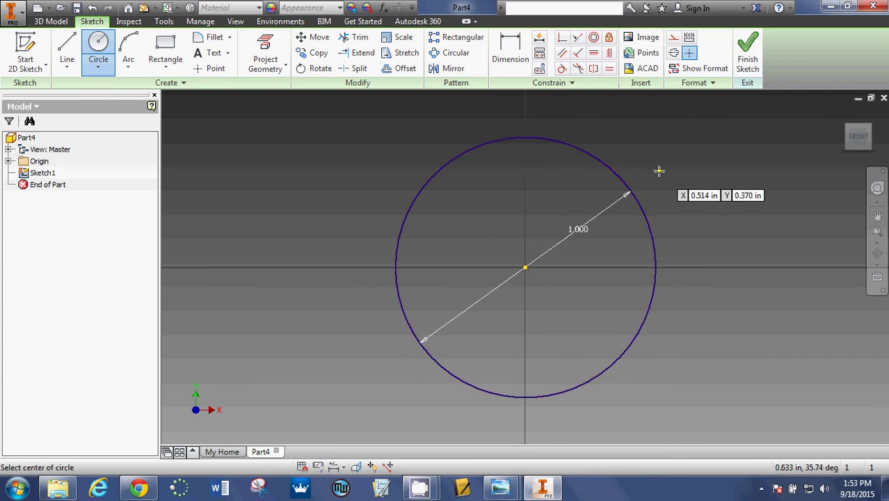
Extrude the circle into a short disc.
click(747, 59)
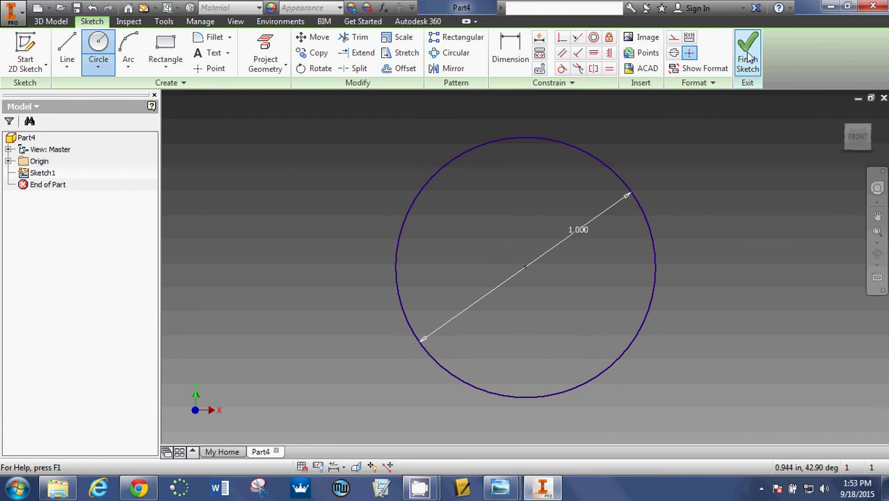
click(67, 47)
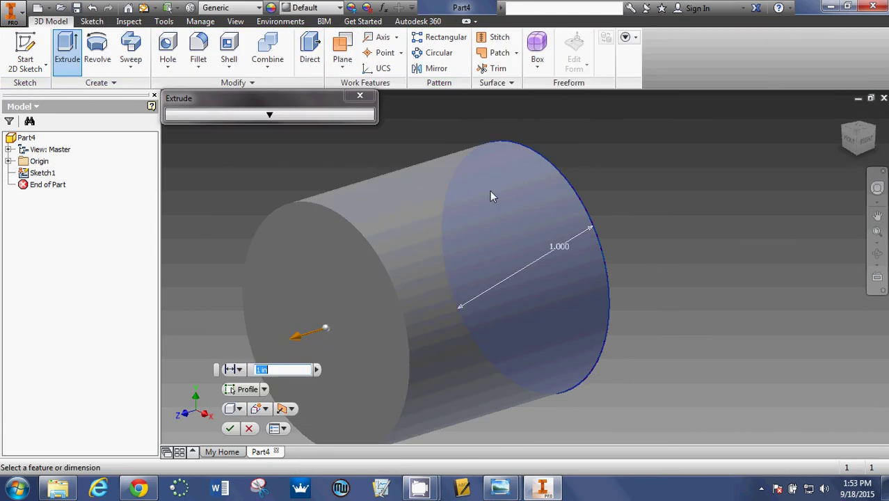
key(BackSpace)
key(Return)
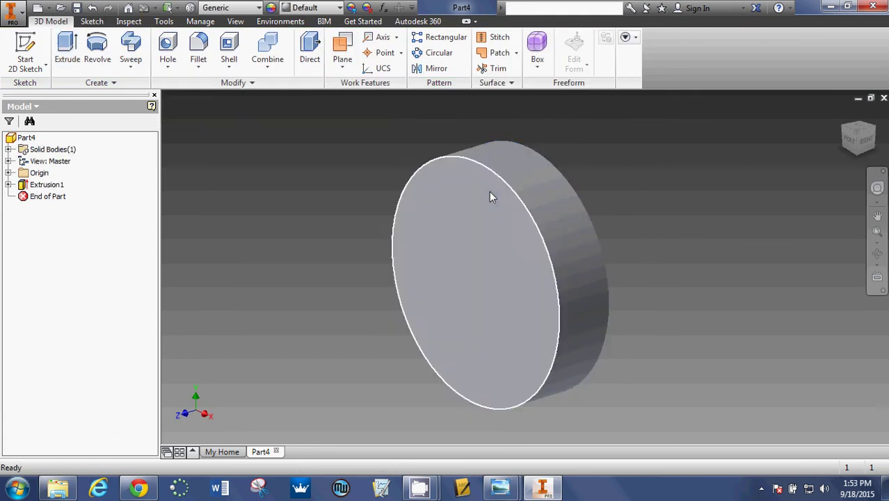
Sketch a centre point on the disc's front face.
click(24, 43)
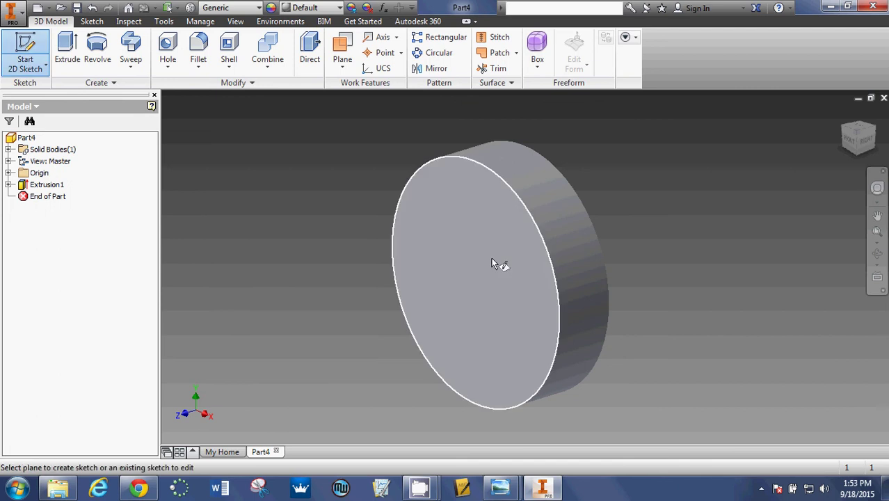
click(491, 264)
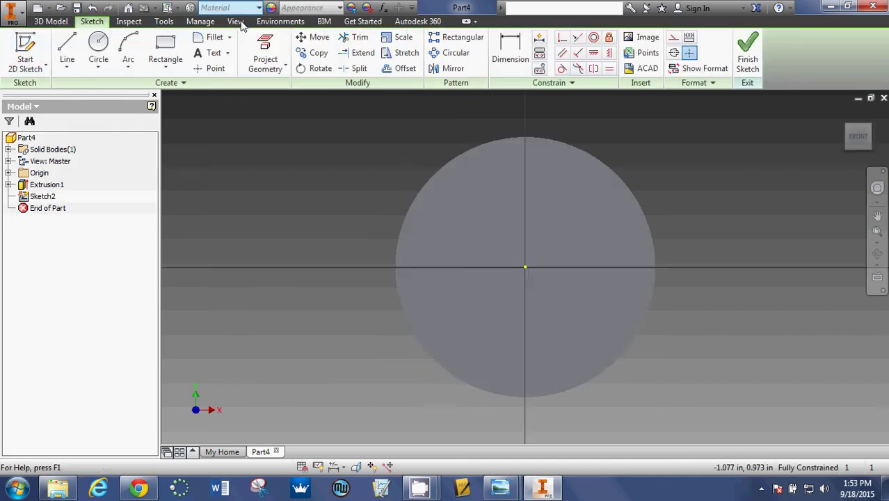
click(201, 72)
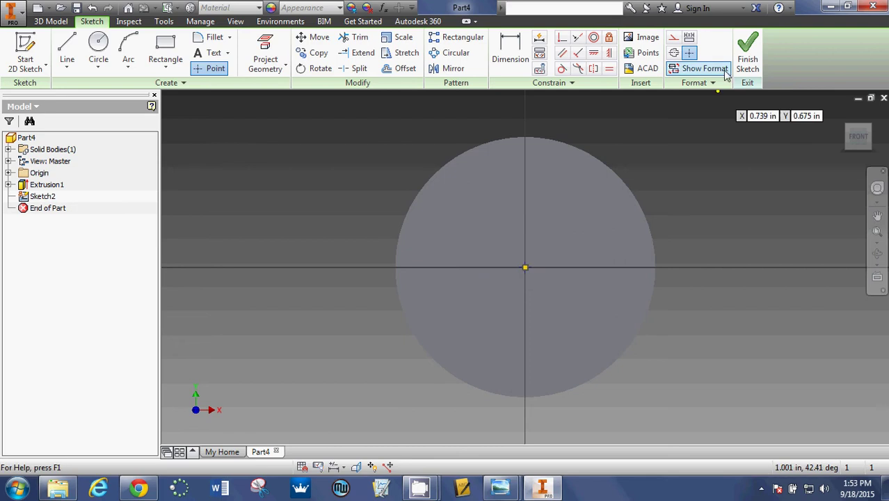
click(749, 54)
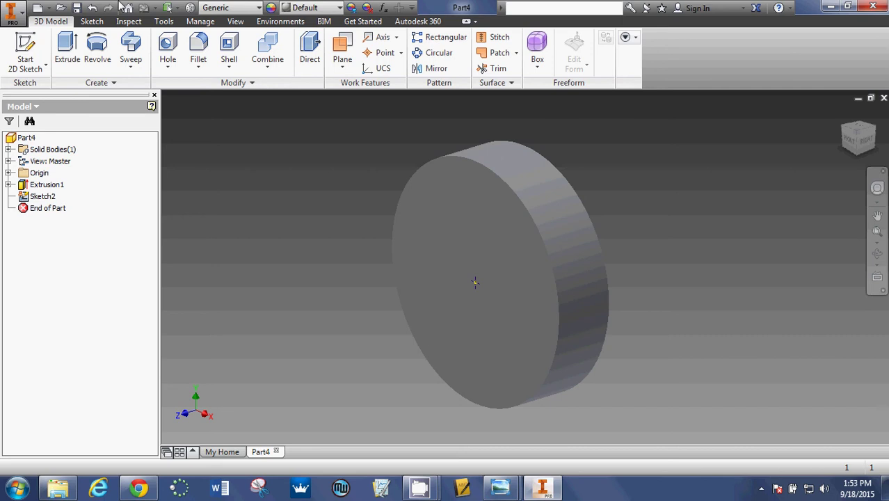
Drill a 0.25 in through-all hole at the centre point.
click(167, 50)
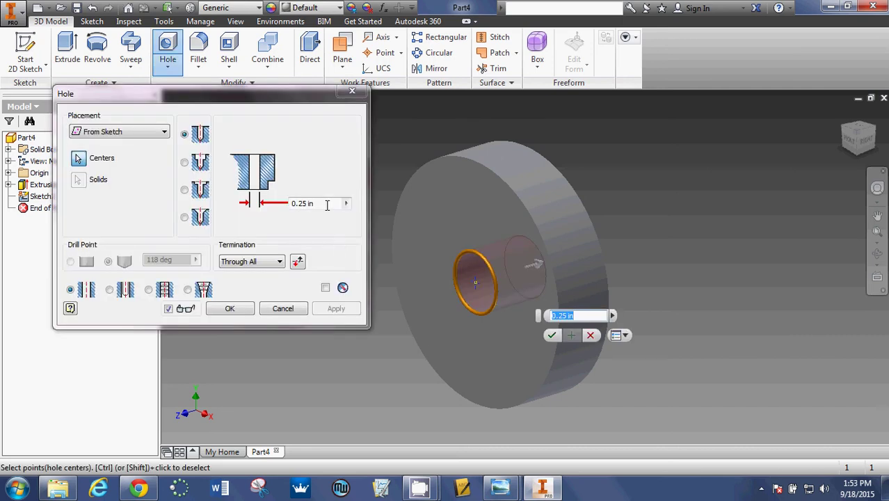
drag(326, 205, 288, 202)
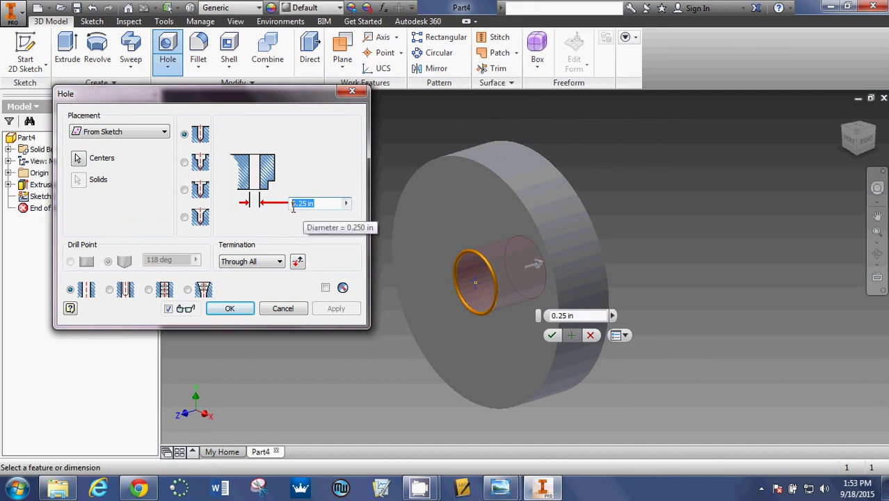
click(239, 311)
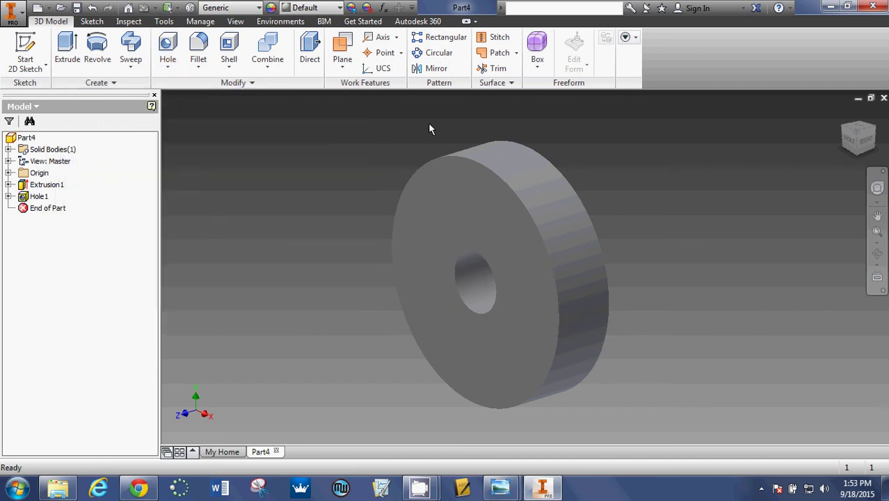
Save the disc part to the desktop as 'wheel 9.18.2015'.
click(22, 13)
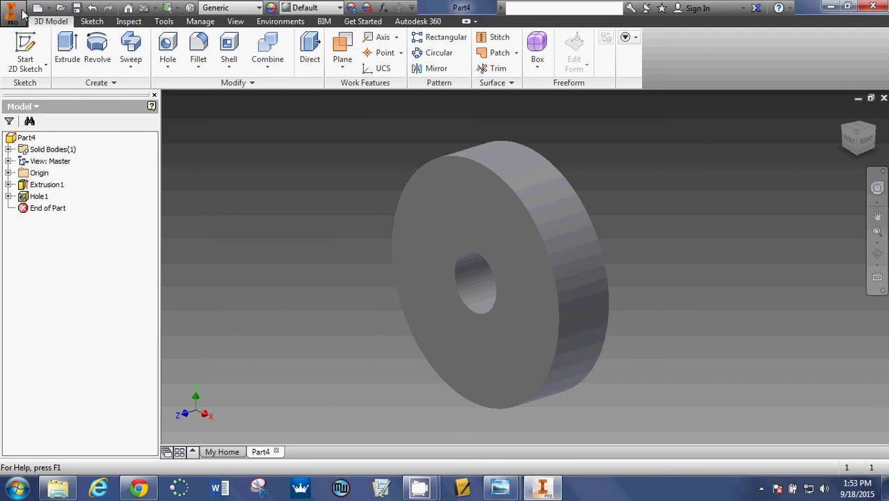
click(42, 115)
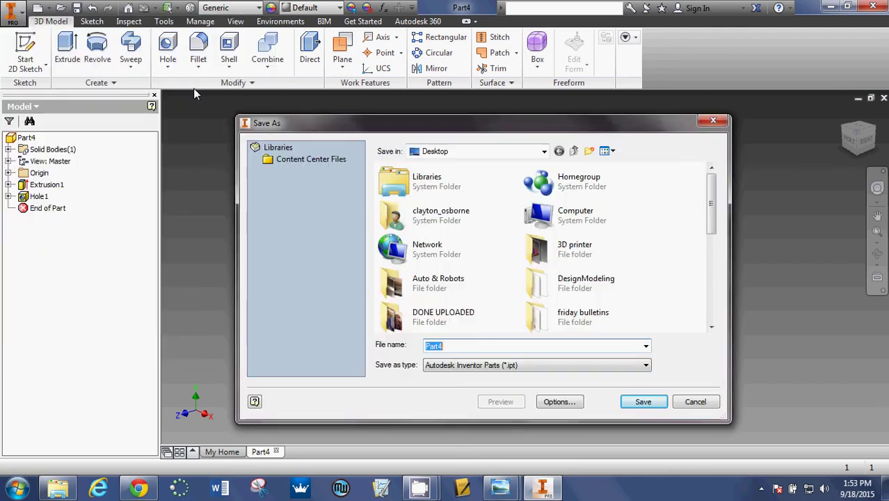
text(whe)
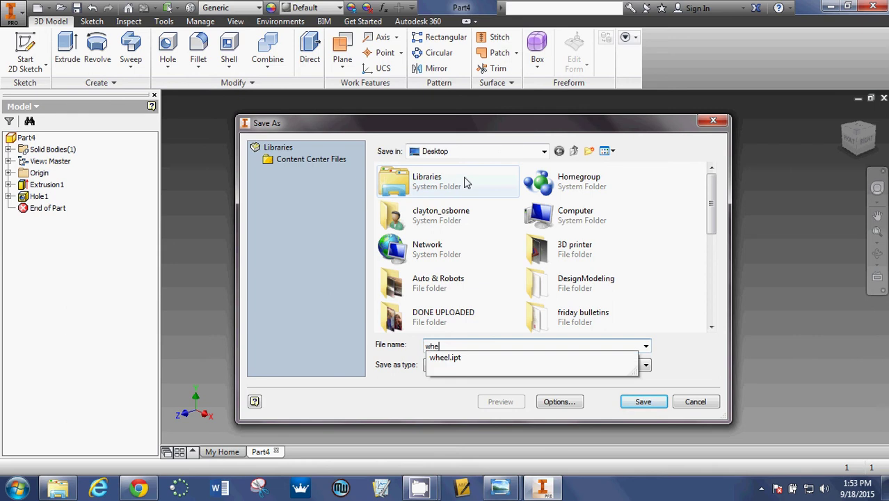
text(el p)
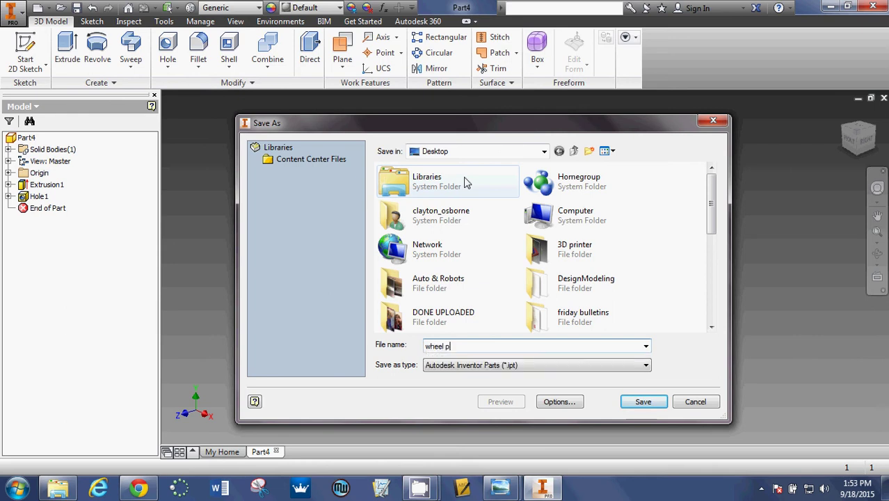
key(BackSpace)
text(9.18.2015)
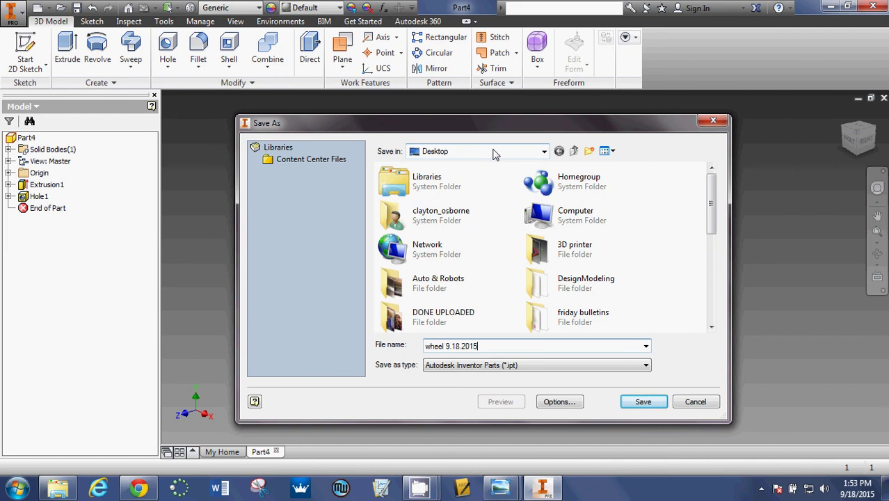
click(642, 402)
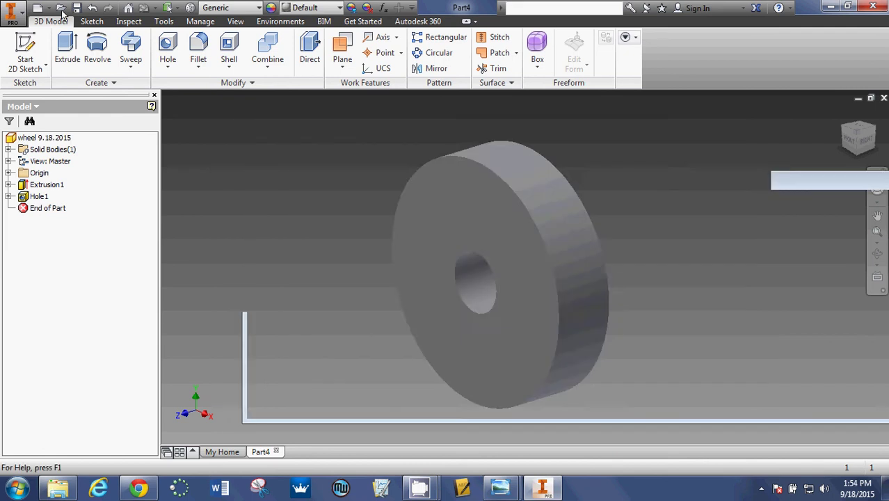
Start a new part and sketch a centred 2 by 3 in rectangle on the XY plane.
click(128, 9)
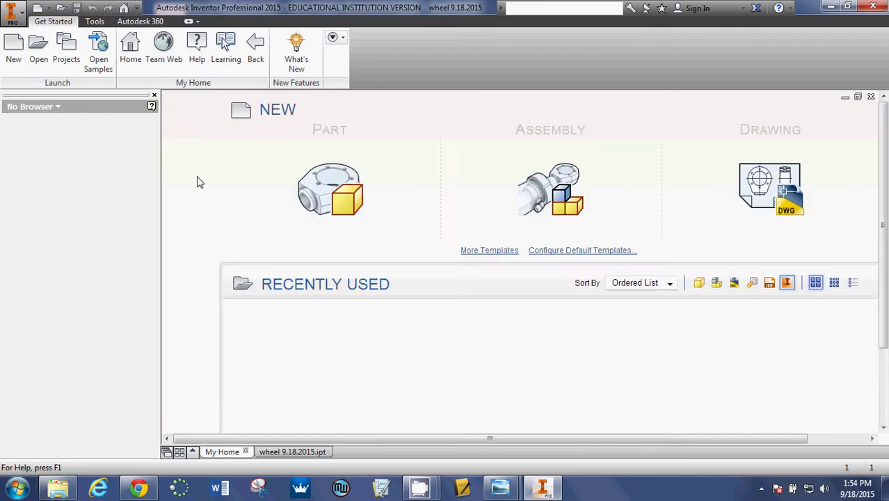
click(330, 189)
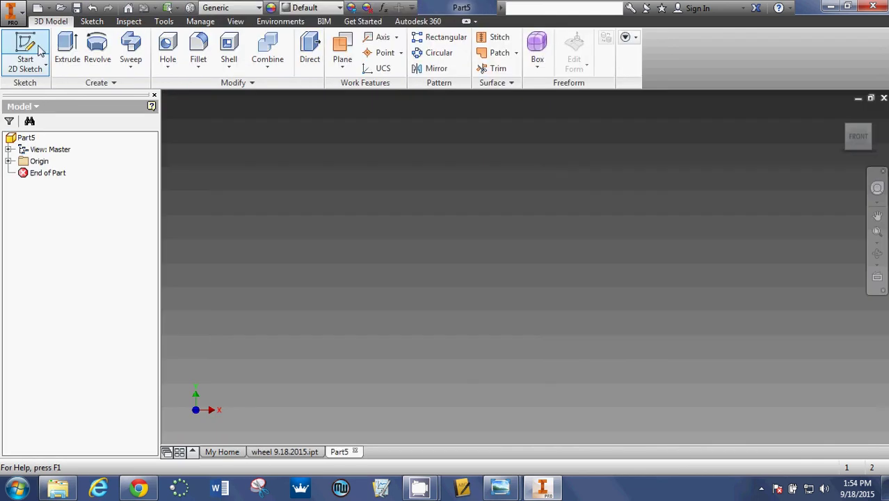
click(39, 49)
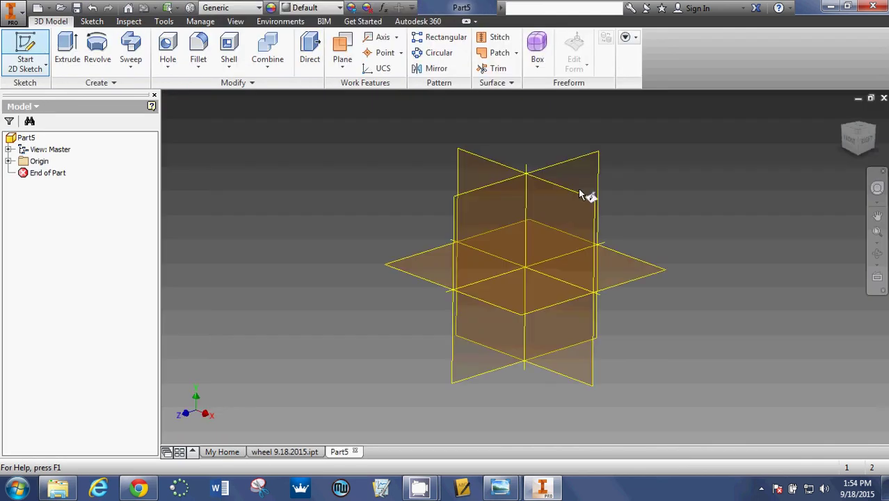
click(491, 170)
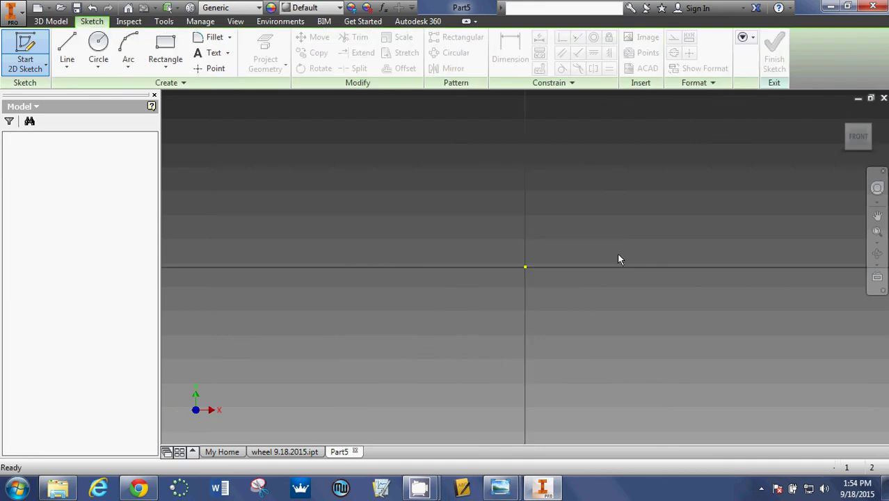
click(165, 71)
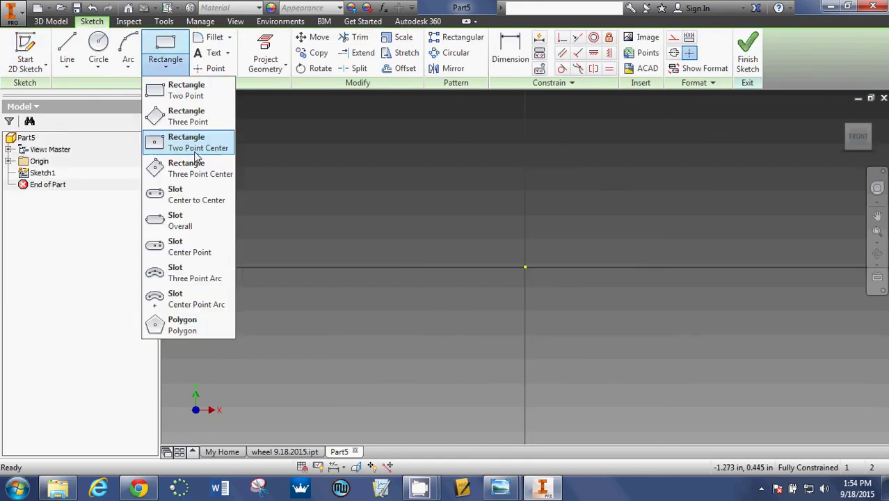
click(189, 142)
click(526, 267)
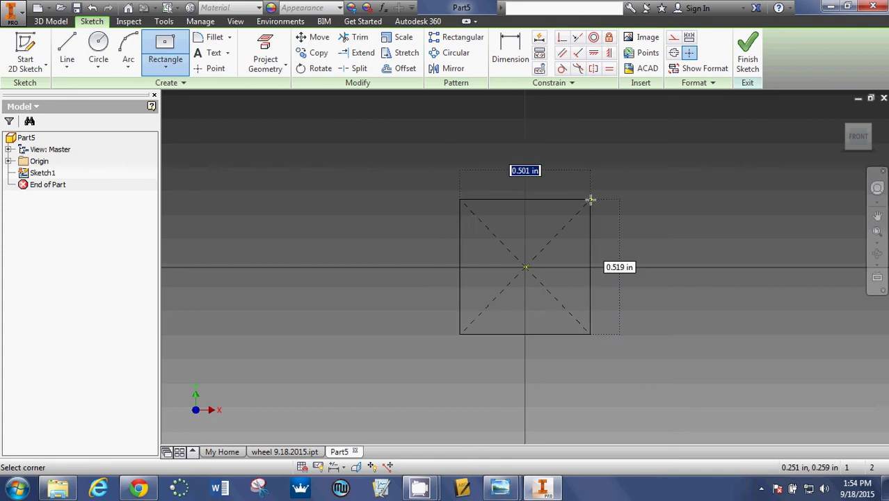
text(2)
key(Tab)
text(3)
key(Return)
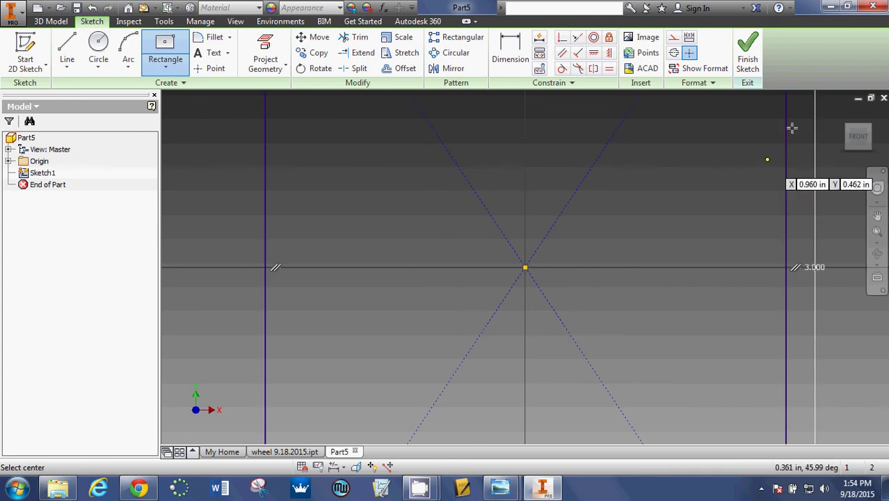
Extrude the rectangle 5 in and return to the home view.
click(755, 47)
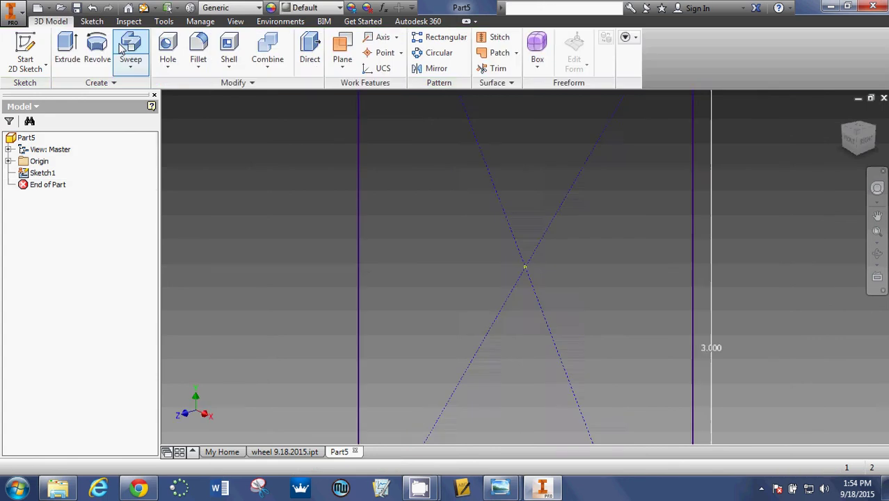
text(e)
text(5)
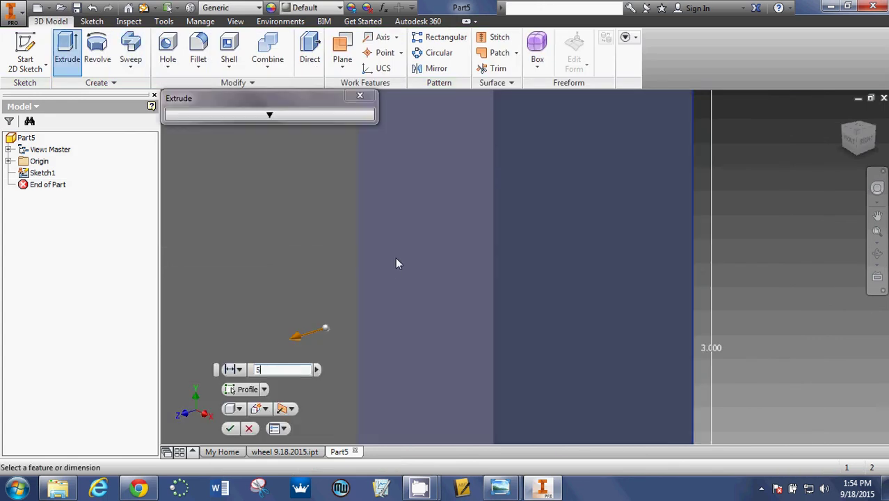
key(Return)
mouse_move(858, 136)
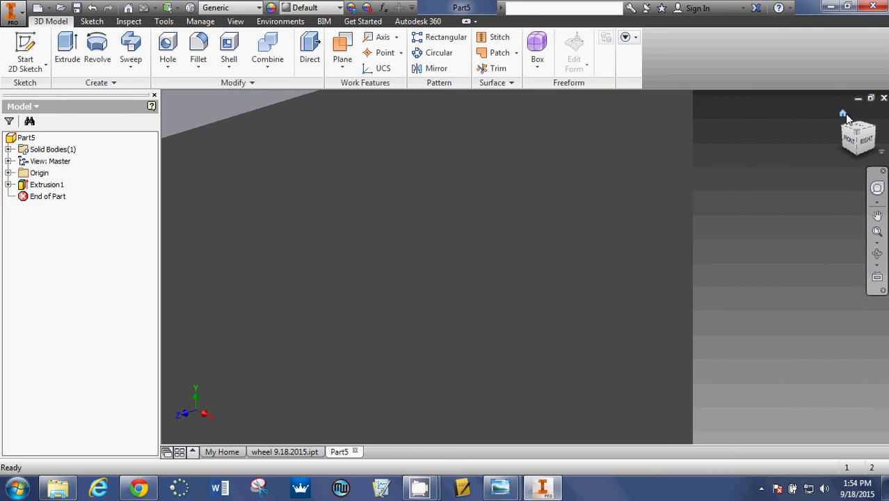
click(843, 113)
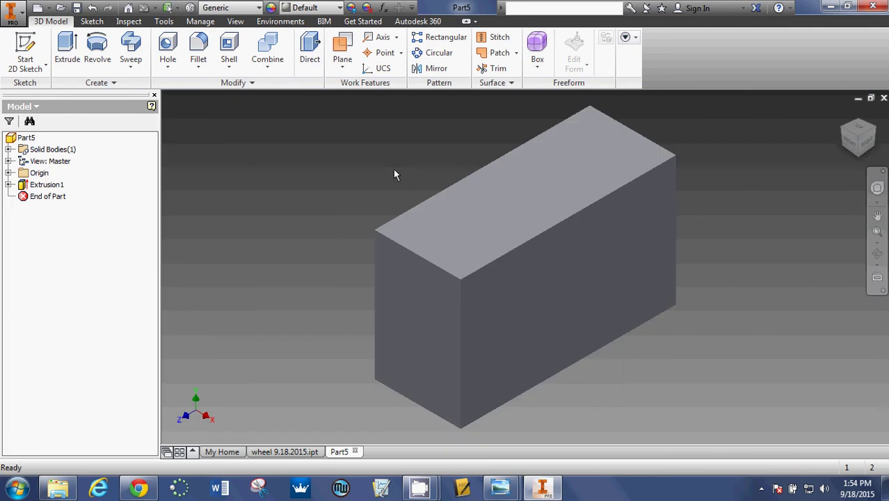
Sketch two points on the block's side face, near its lower-left and lower-right.
click(24, 46)
click(567, 401)
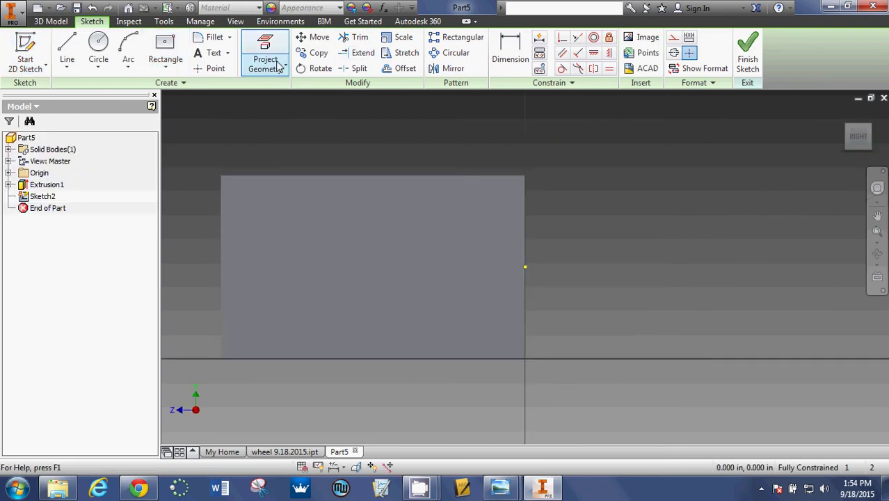
click(212, 69)
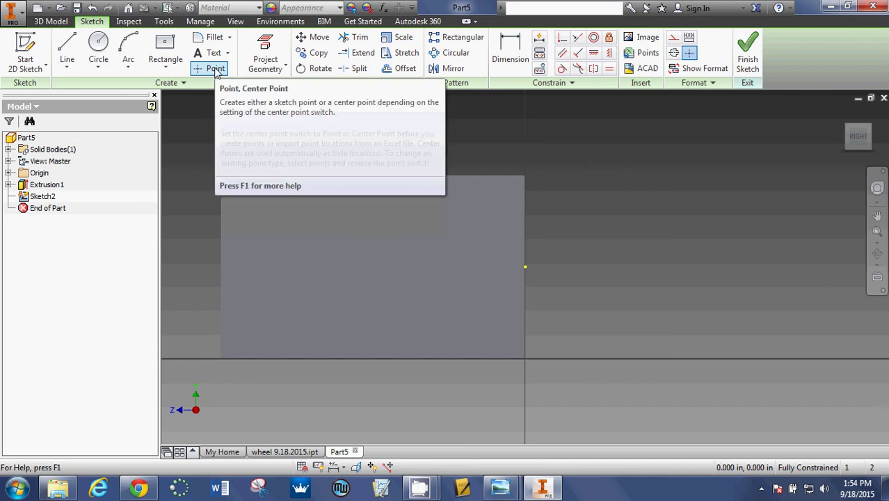
click(213, 70)
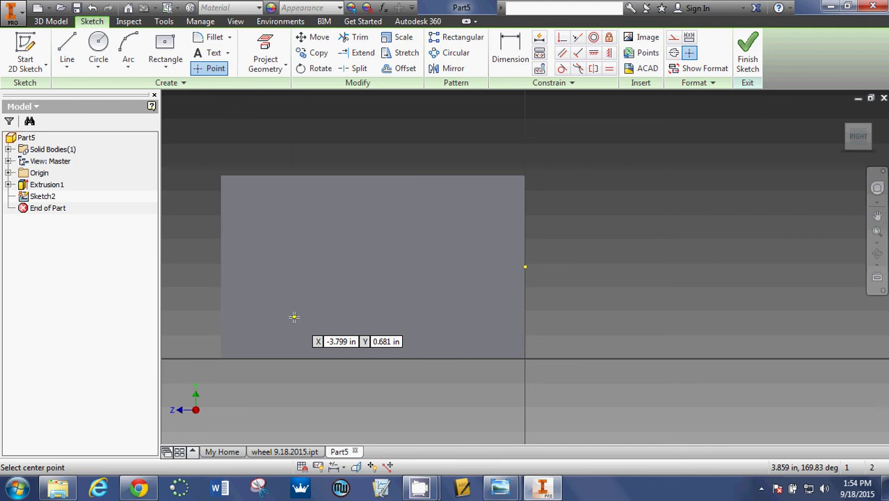
click(296, 315)
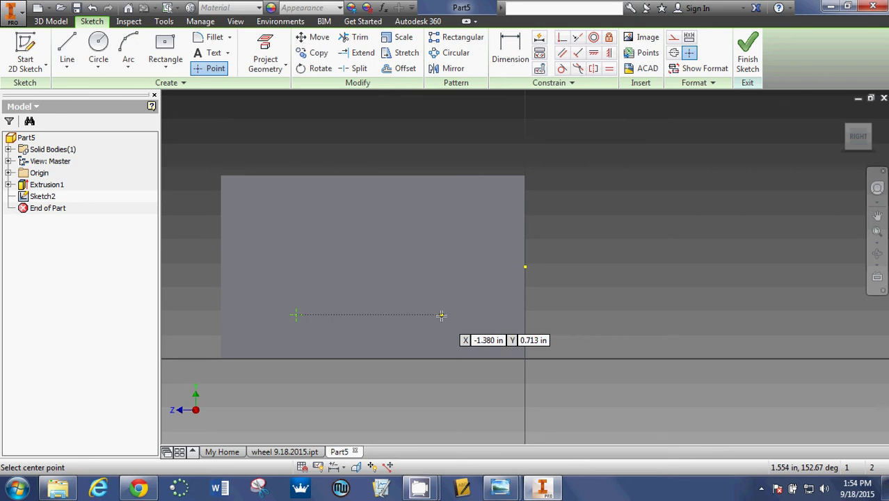
click(441, 315)
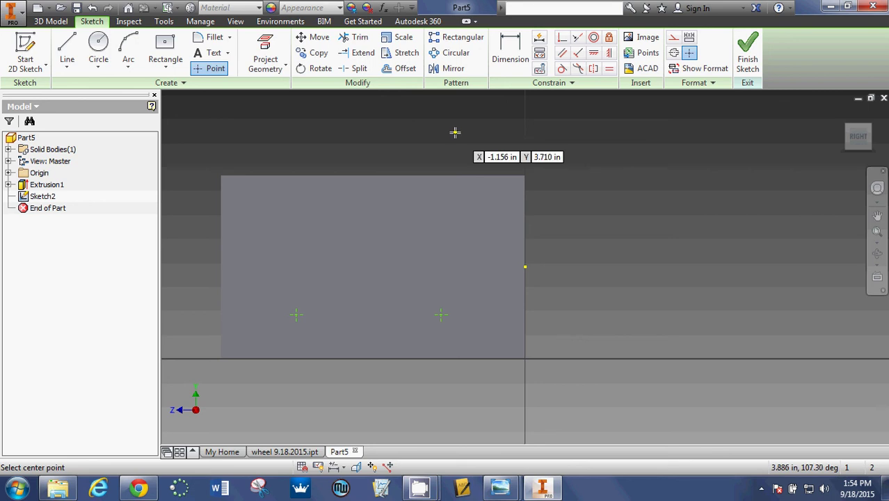
right_click(490, 132)
click(544, 133)
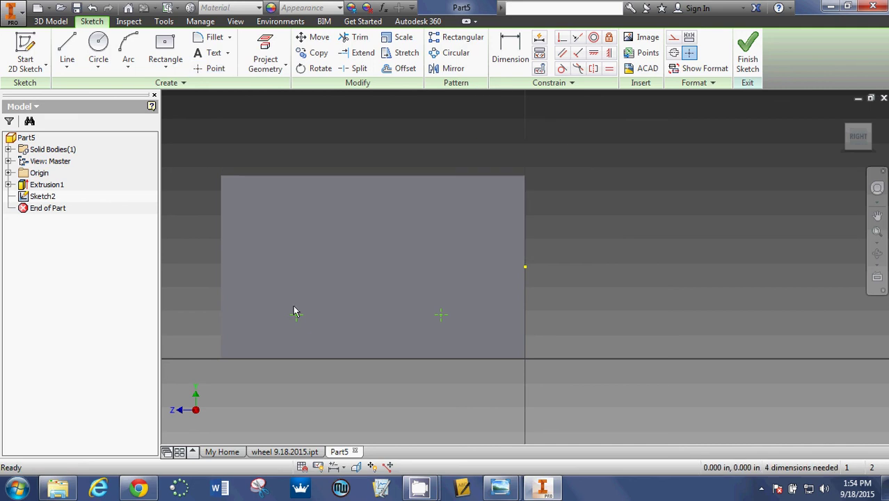
click(516, 46)
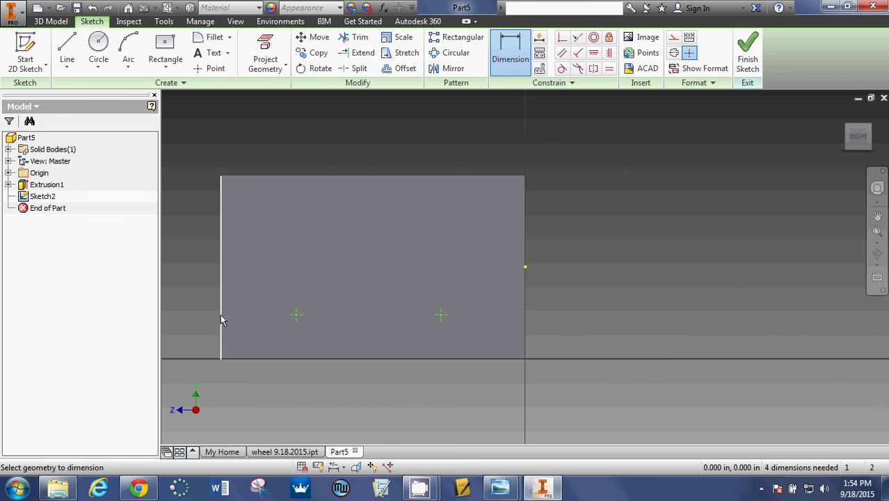
Dimension the left point 1 in from the left edge and 0.25 in above the bottom.
click(222, 320)
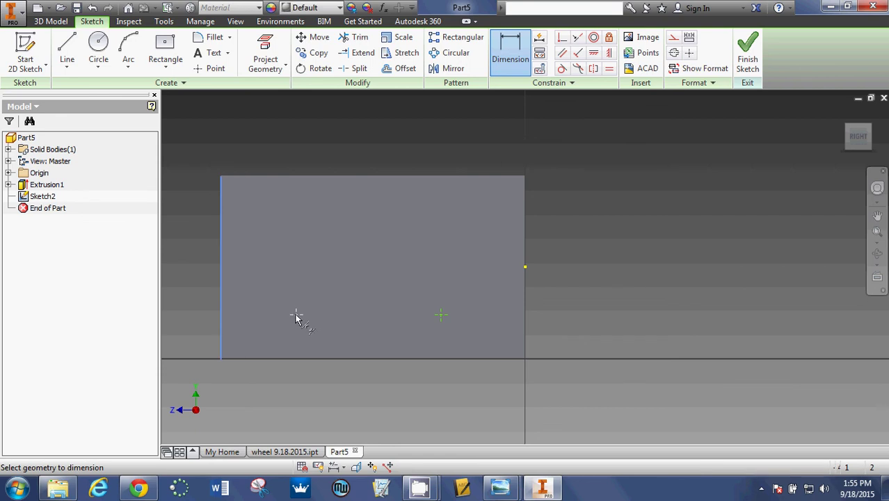
click(296, 316)
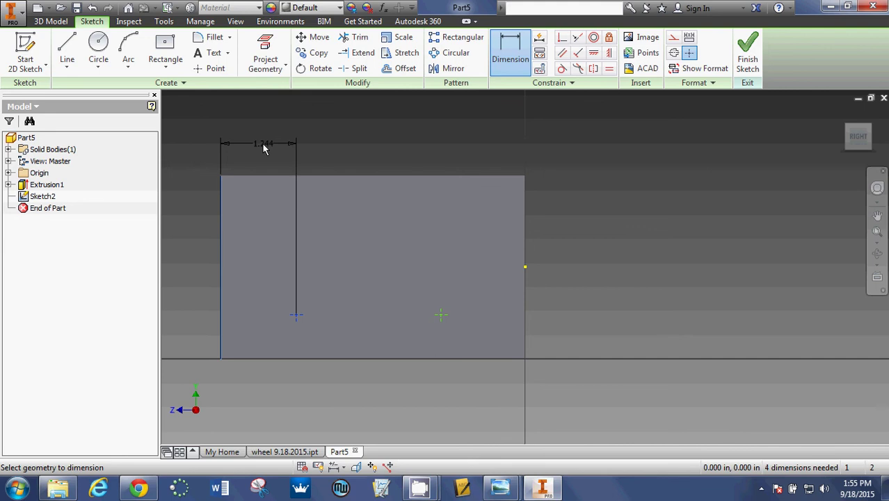
click(263, 148)
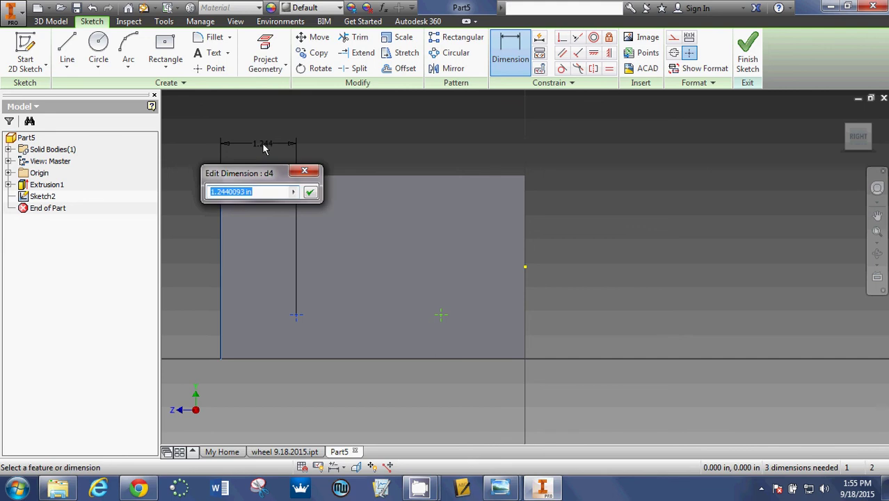
text(1.000)
key(Return)
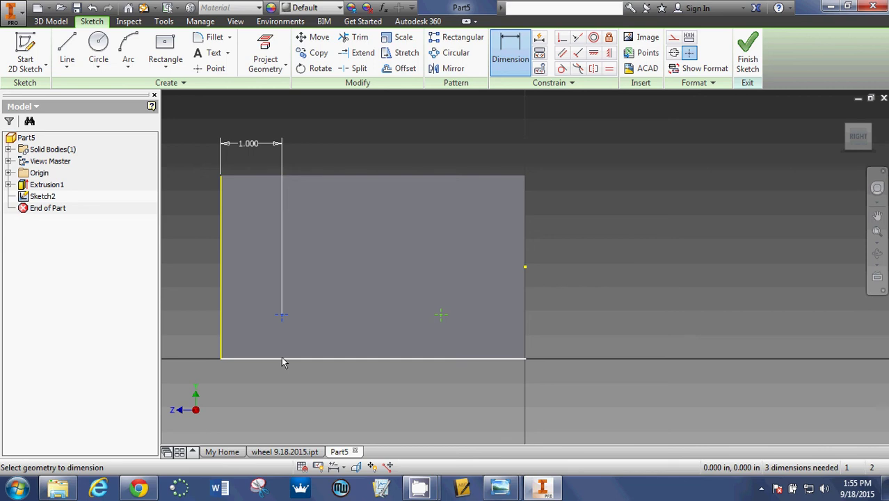
click(283, 359)
click(202, 339)
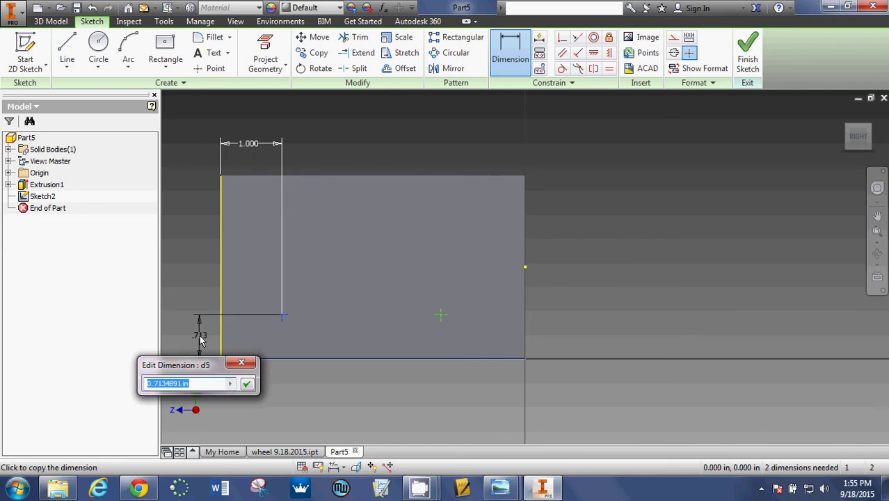
text(.25)
key(Return)
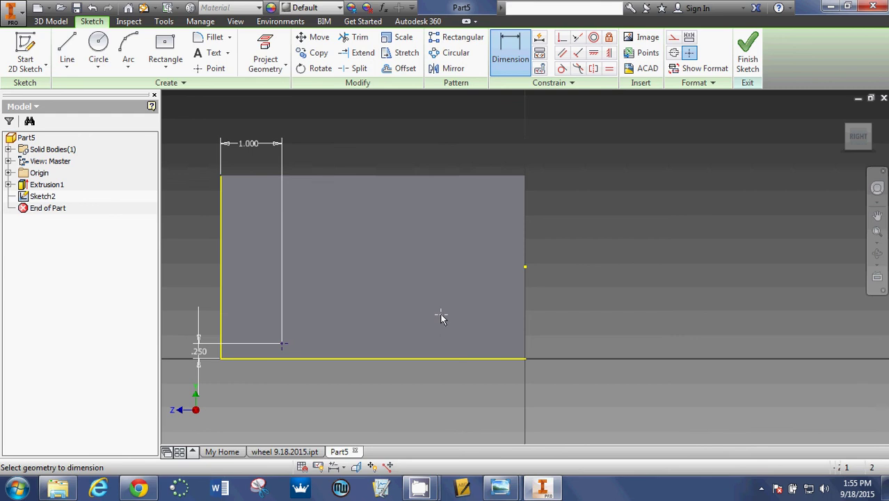
Dimension the right point 1 in from the right edge and 0.25 in above the bottom.
click(525, 316)
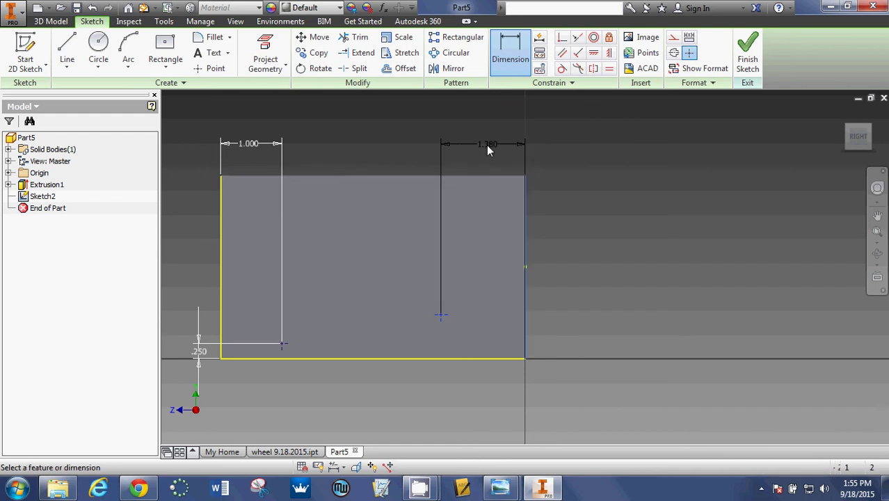
click(486, 145)
text(1)
key(Return)
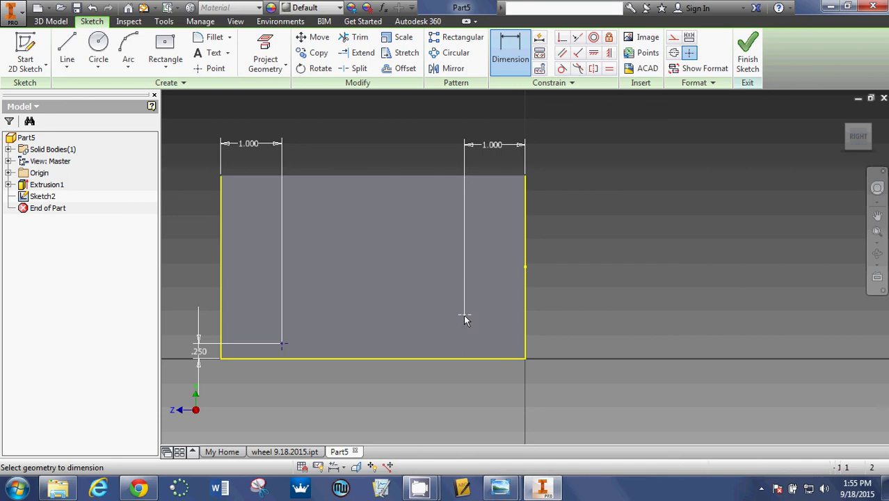
click(467, 358)
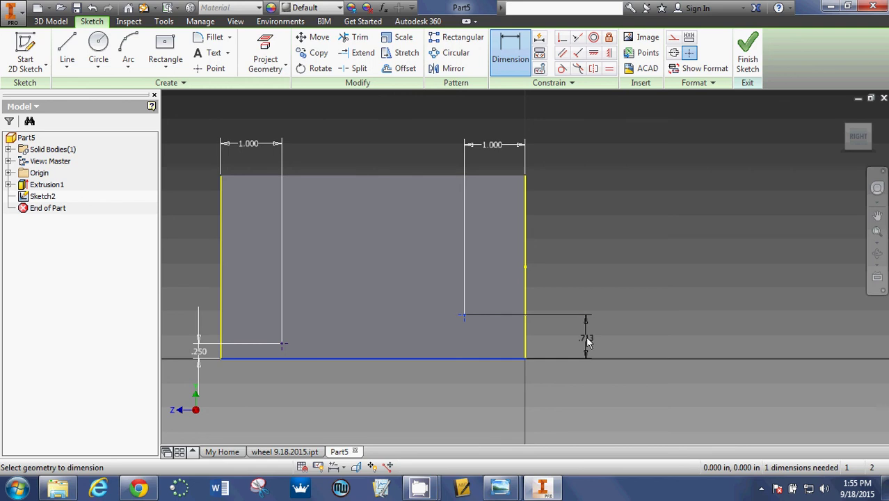
click(587, 341)
key(Return)
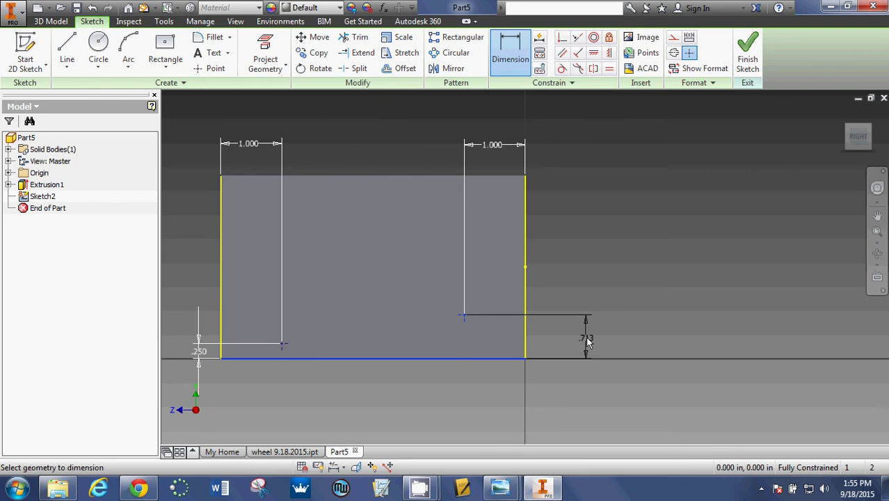
Finish the sketch and cut 0.25 in through-all holes at both points.
click(750, 47)
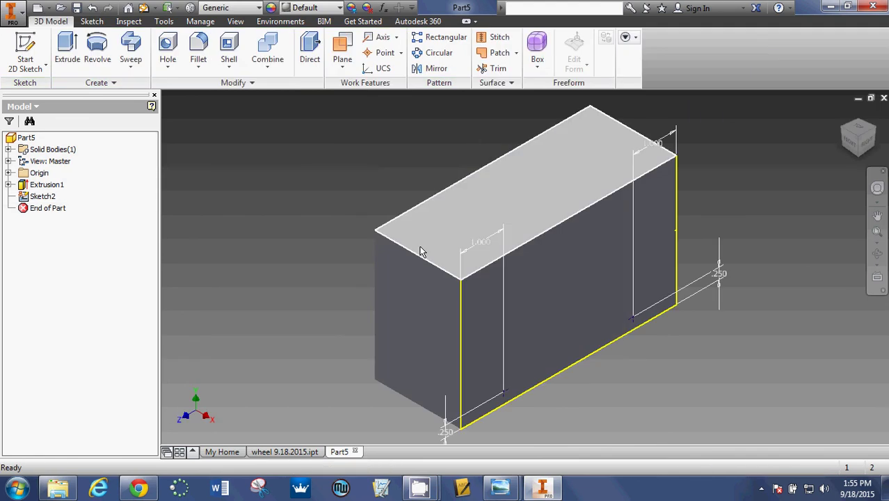
click(167, 50)
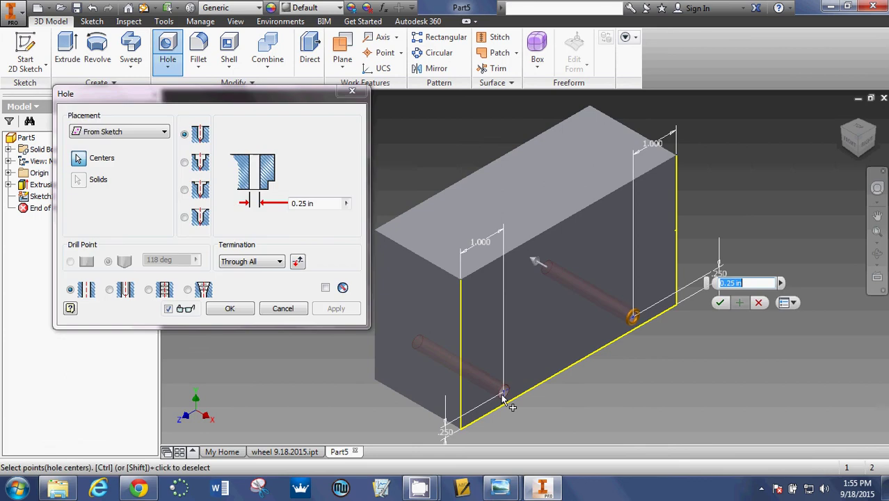
click(323, 203)
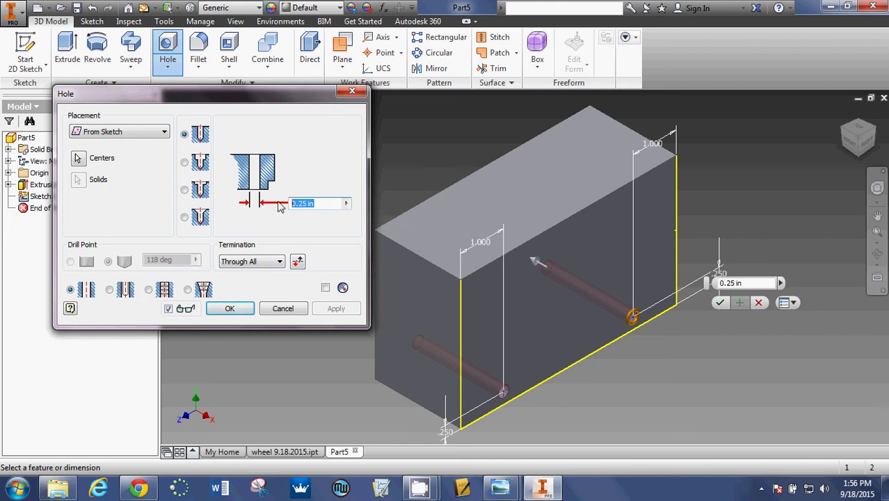
click(248, 308)
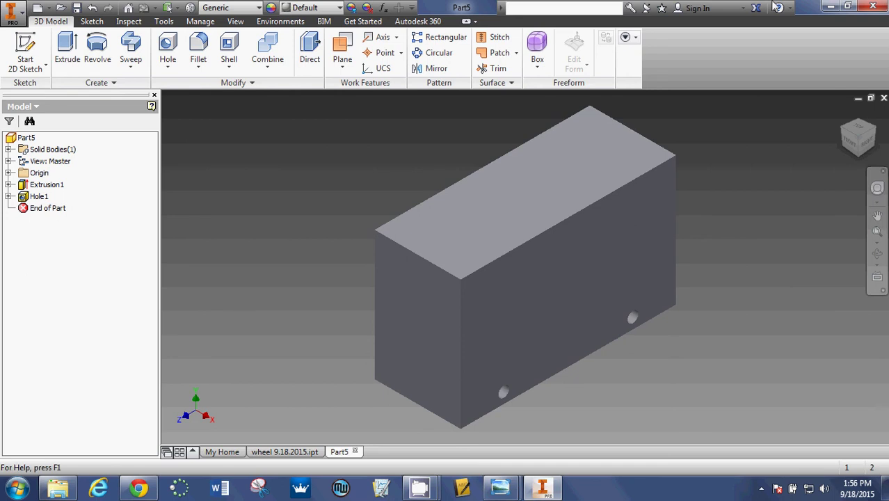
Save the drilled block to the desktop as 'body 9.18.2015'.
click(830, 7)
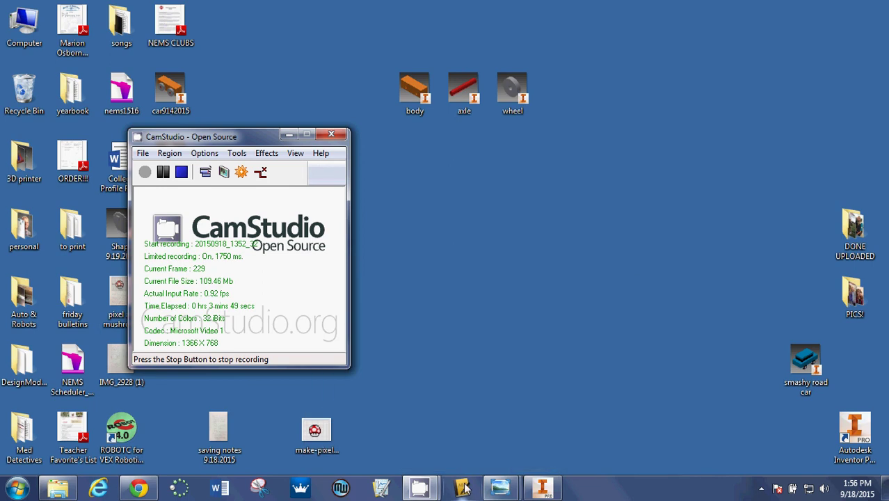
click(539, 492)
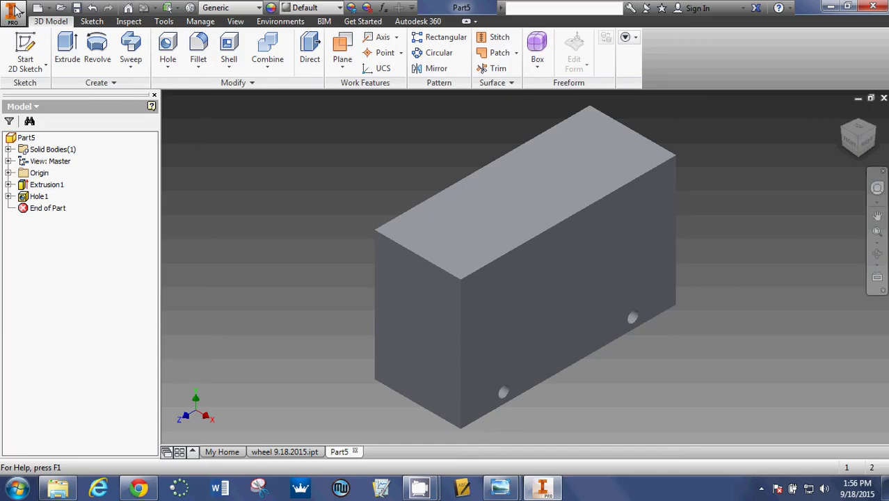
click(14, 12)
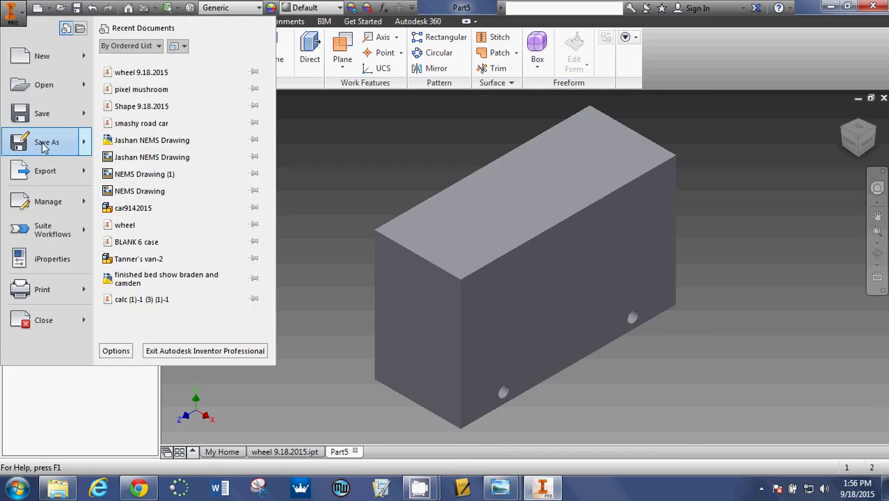
click(44, 143)
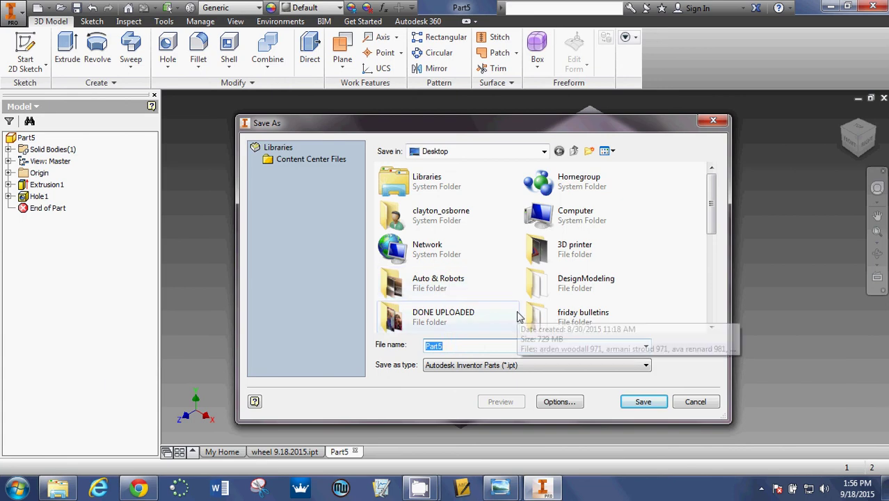
text(body)
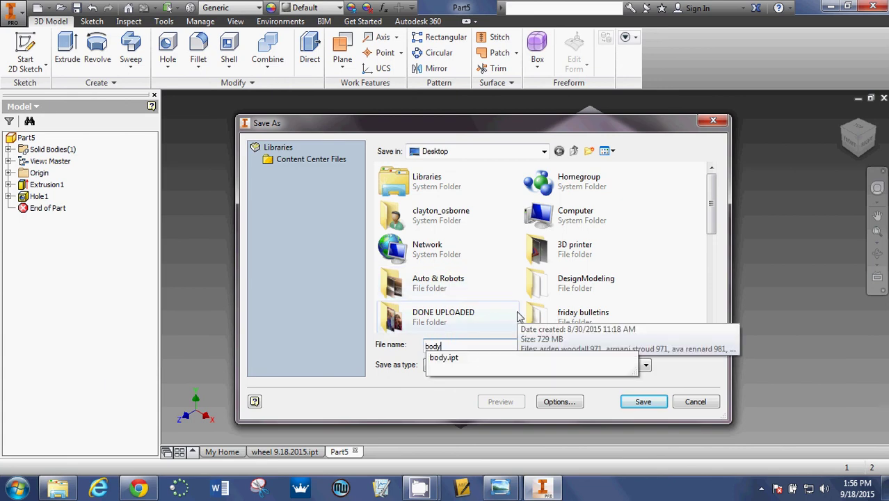
text( 9.18)
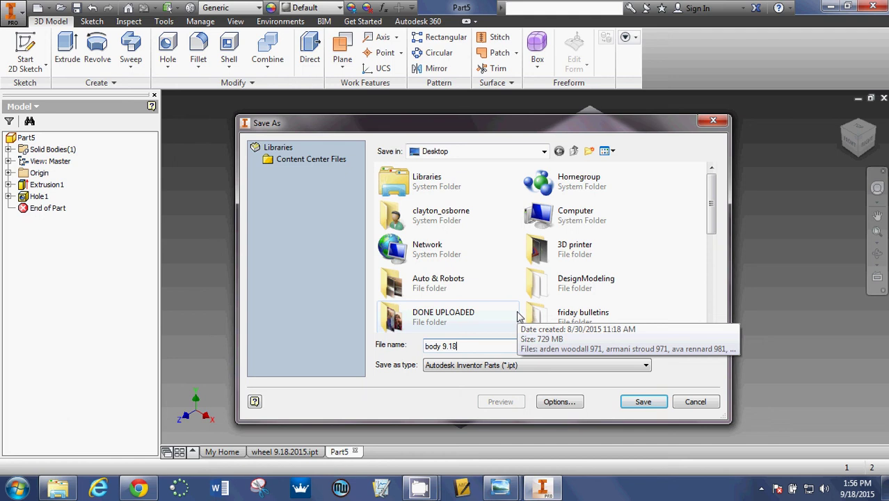
text(.2015)
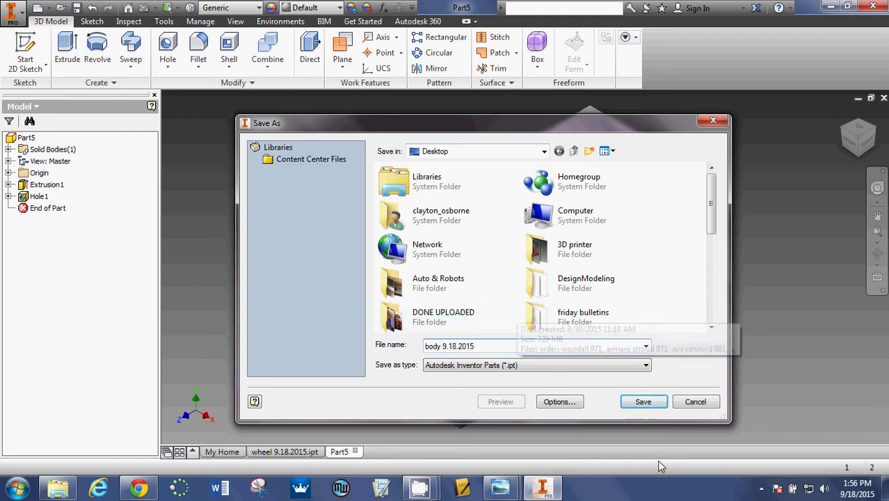
click(643, 402)
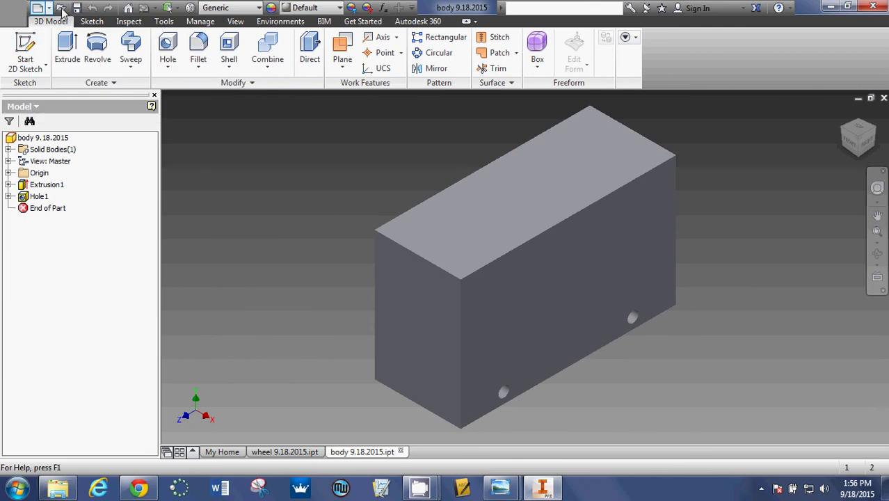
Start a new part and sketch a 0.25 in circle at the origin.
click(128, 8)
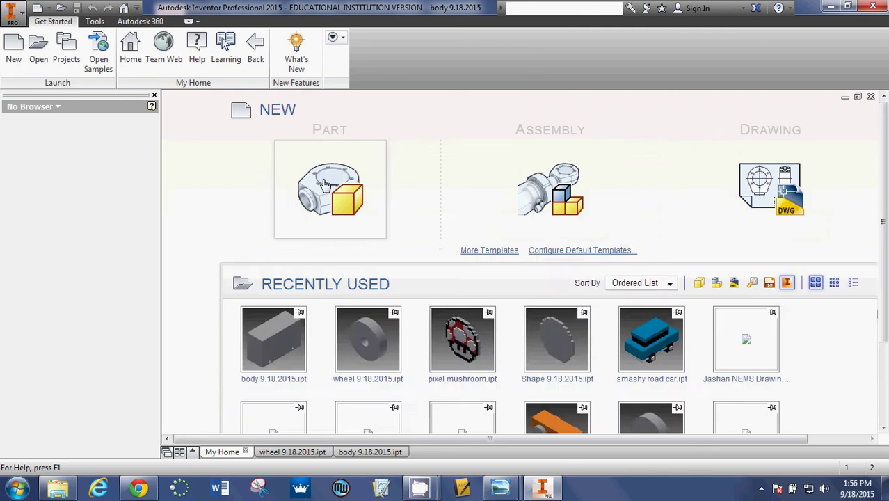
click(330, 182)
click(13, 43)
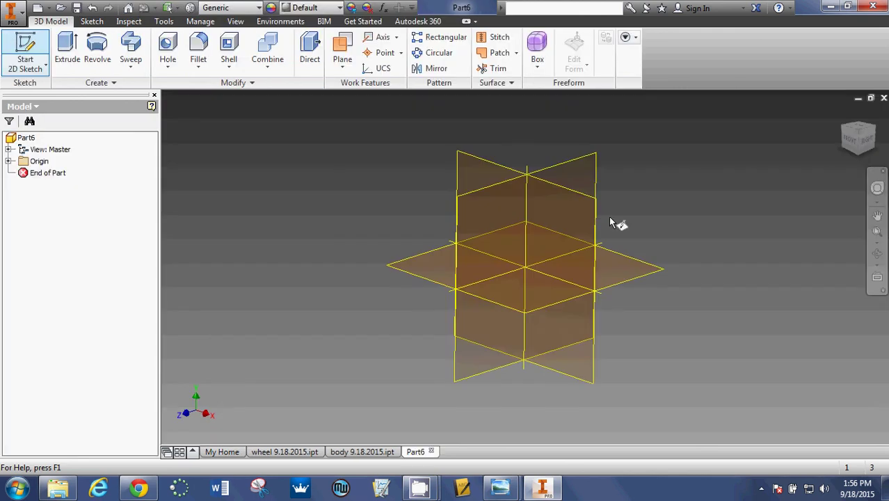
click(595, 221)
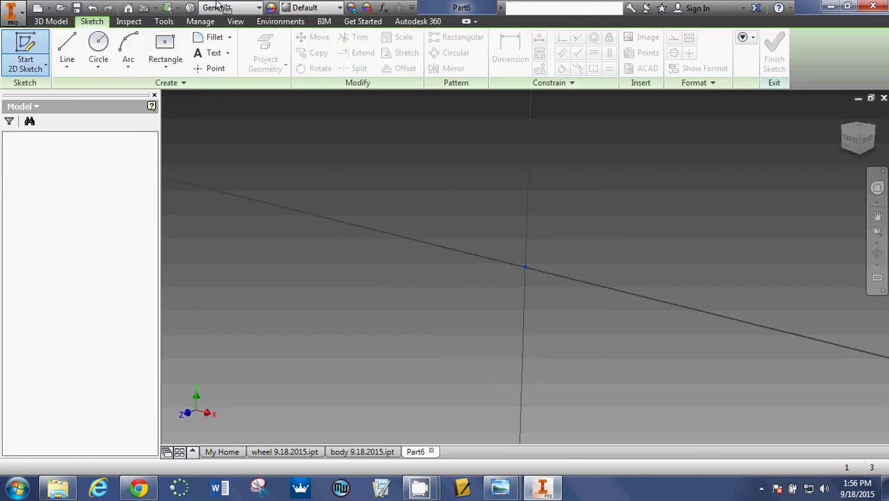
click(97, 46)
click(528, 267)
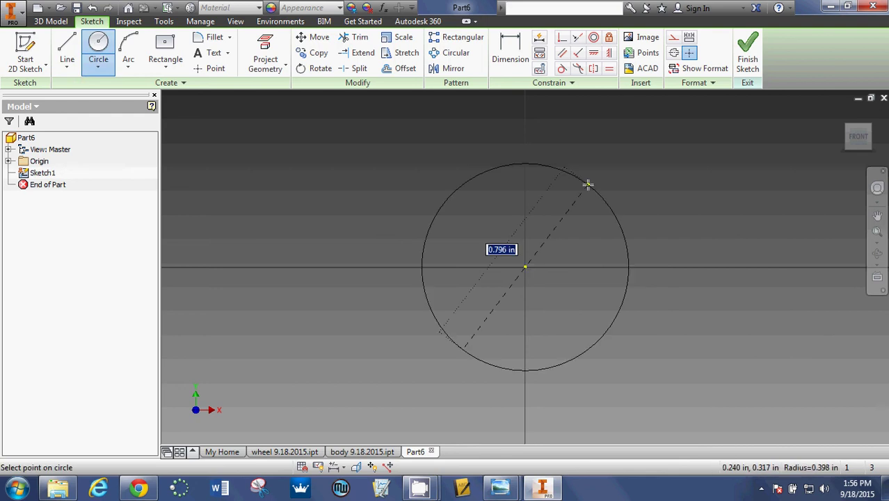
text(.25)
key(Tab)
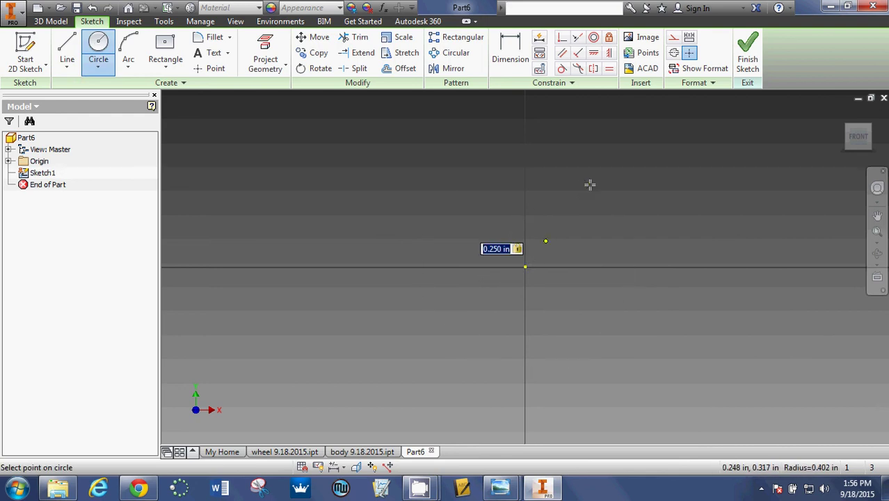
key(Return)
Extrude the circle 2.5 in into a rod.
click(730, 43)
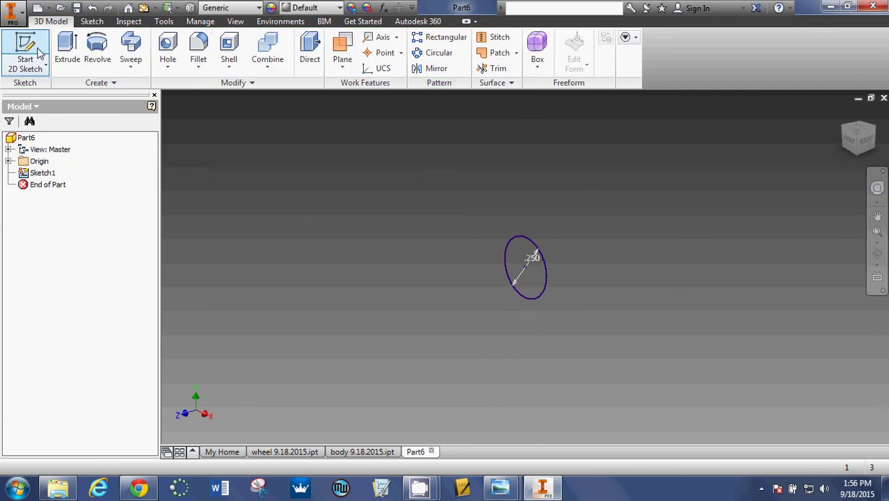
click(62, 53)
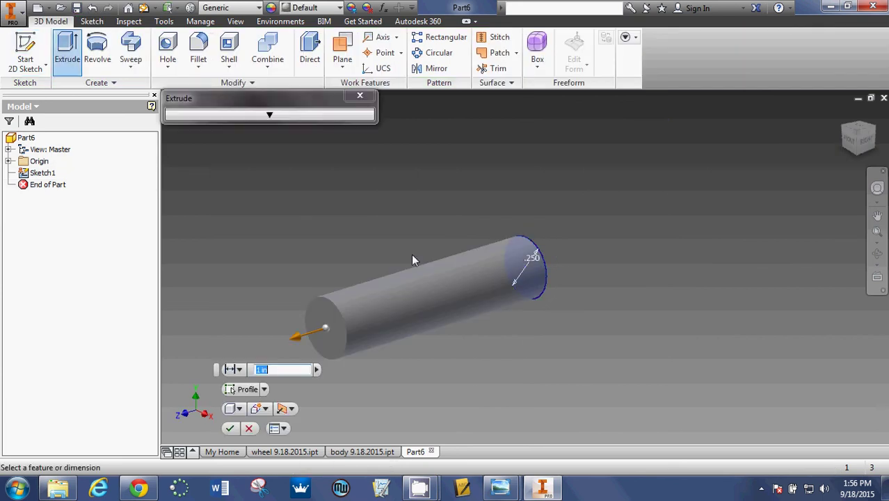
text(2.5)
key(Return)
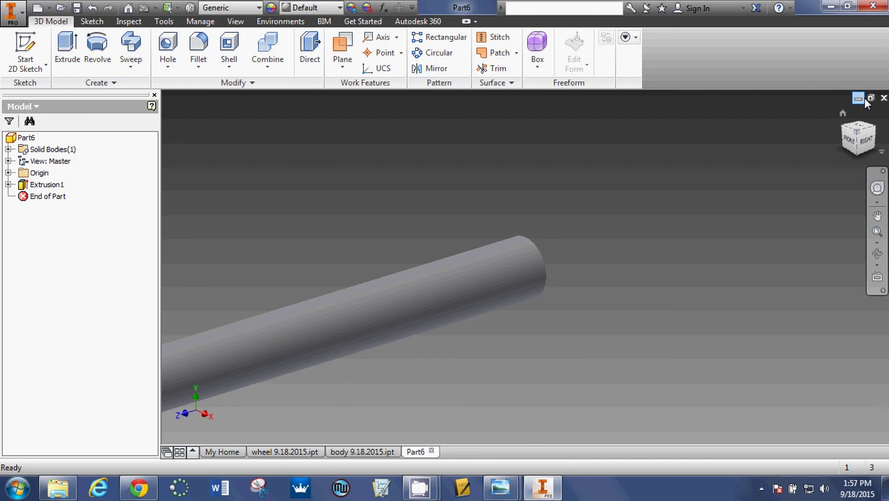
Save the rod part as 'axle 9.18.2015.ipt' on the desktop, then minimize Inventor.
click(7, 8)
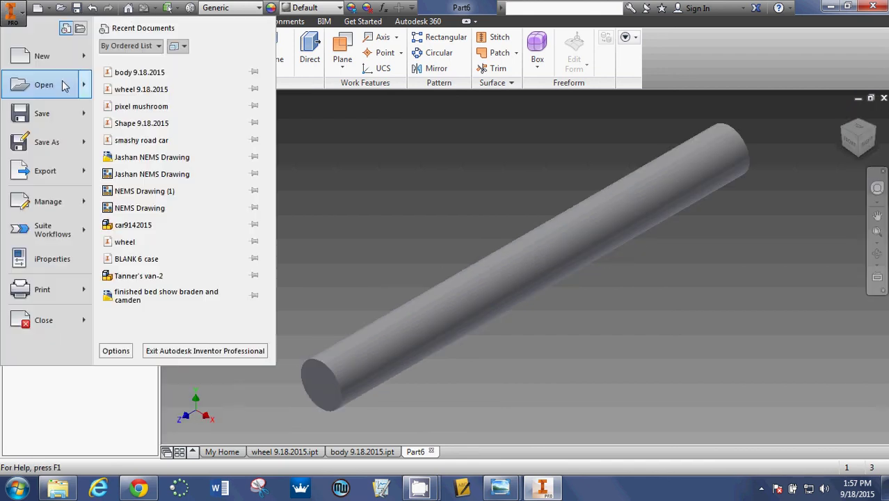
click(48, 137)
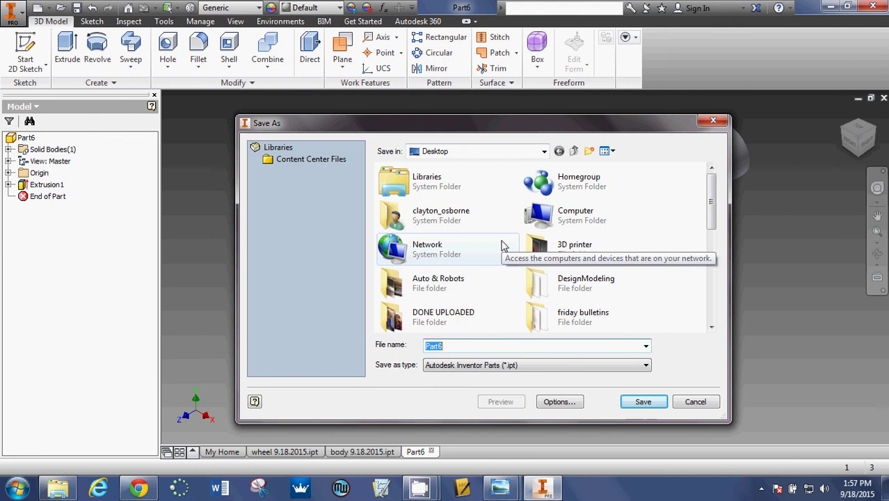
text(zx)
key(BackSpace)
key(BackSpace)
text(a)
text(xle 9.1)
text(8.2015)
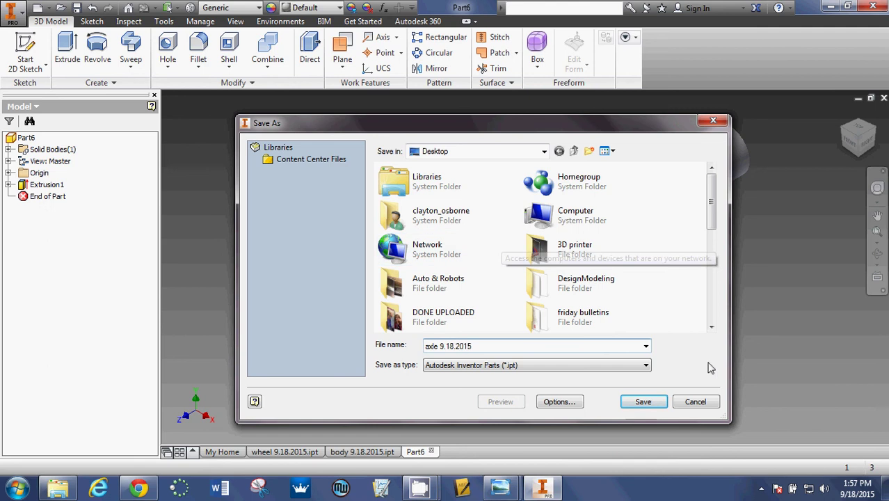
key(Return)
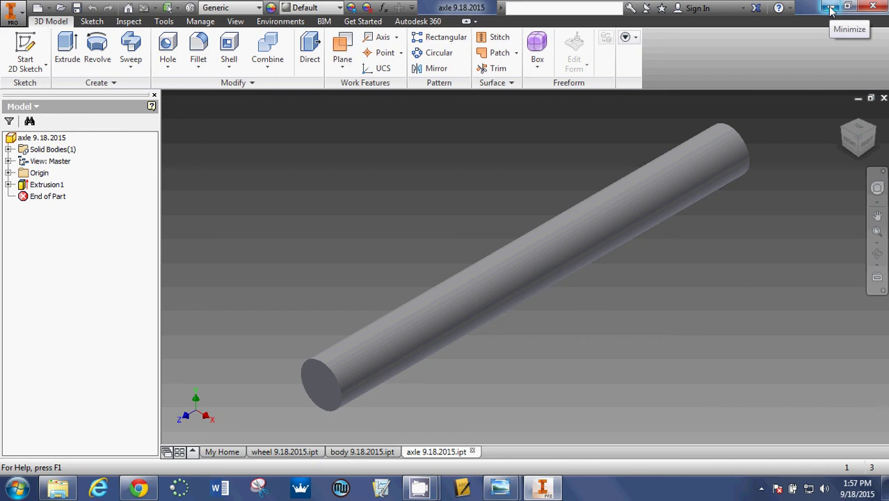
click(830, 9)
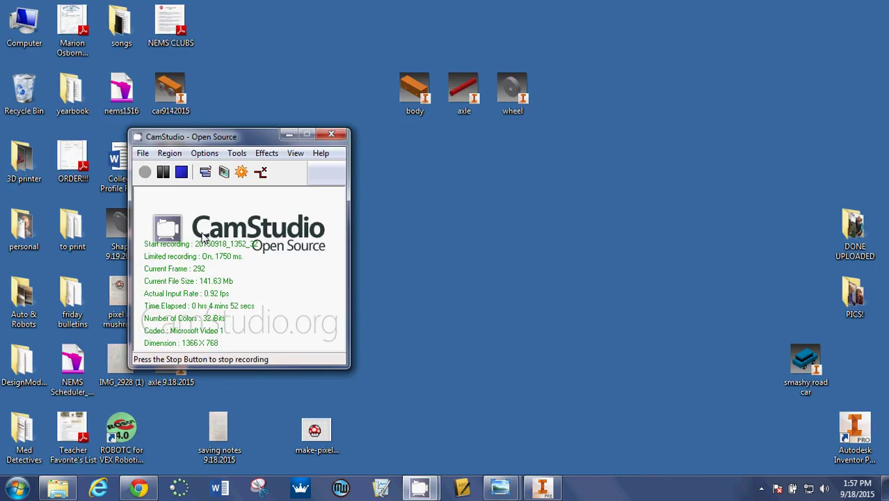